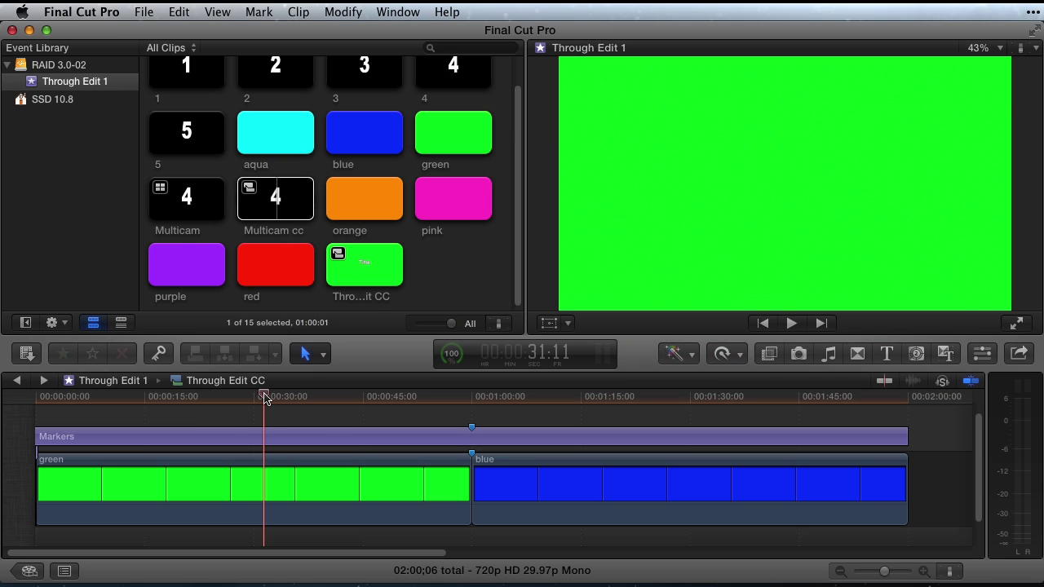
Move the playhead to the green/blue boundary and blade the green clip near 0:29
drag(265, 398, 473, 398)
key(b)
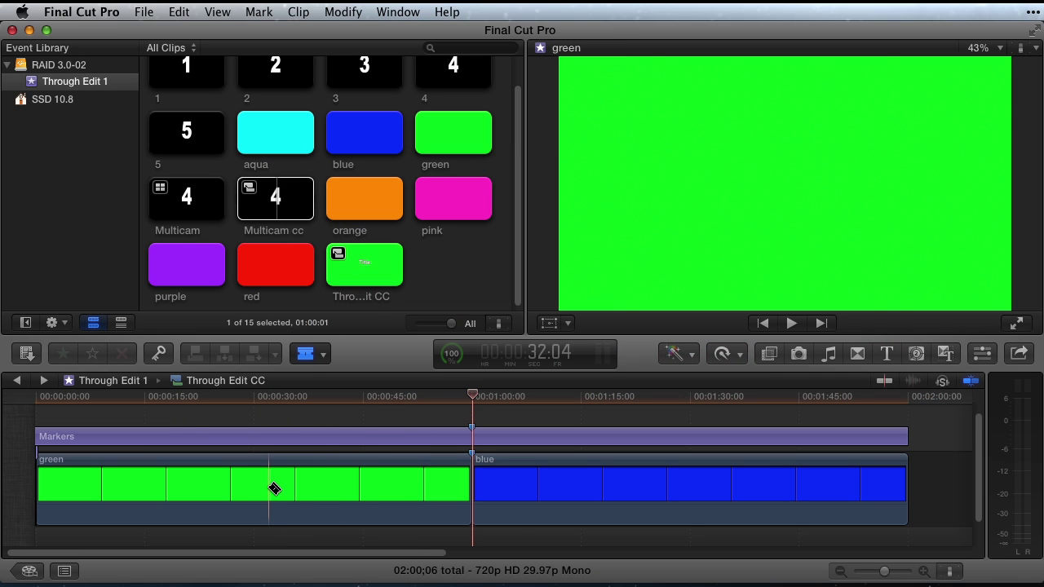
click(267, 487)
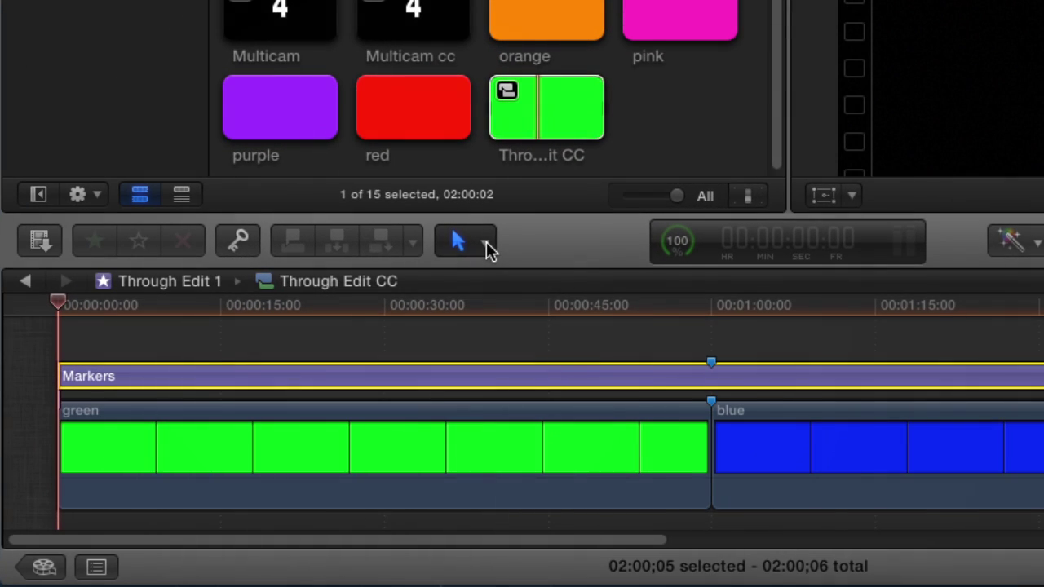
click(485, 243)
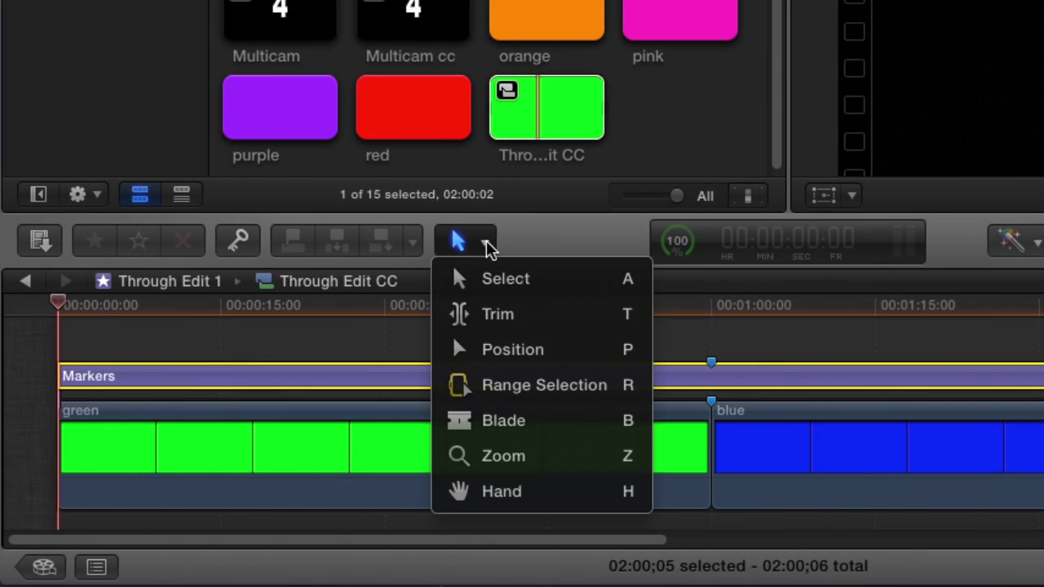
click(503, 420)
click(394, 443)
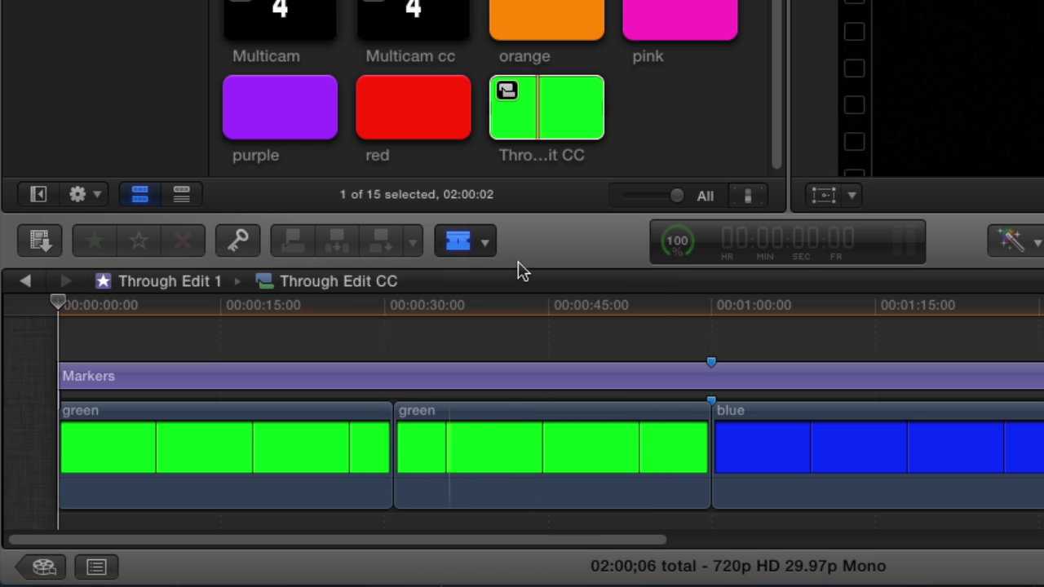
Return to the Select tool and undo both cuts so the green clip is whole
click(485, 243)
click(490, 279)
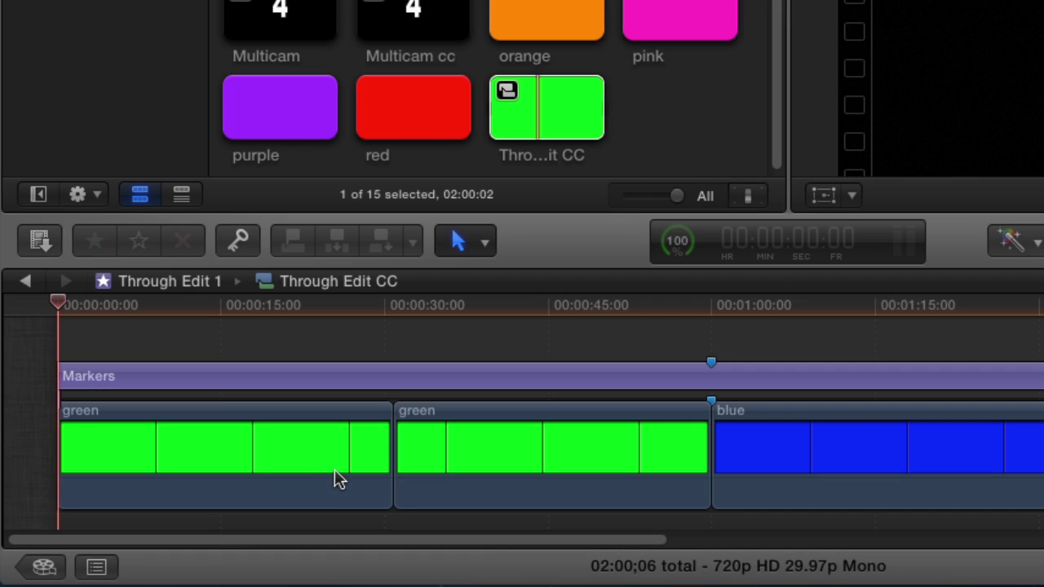
key(super+z)
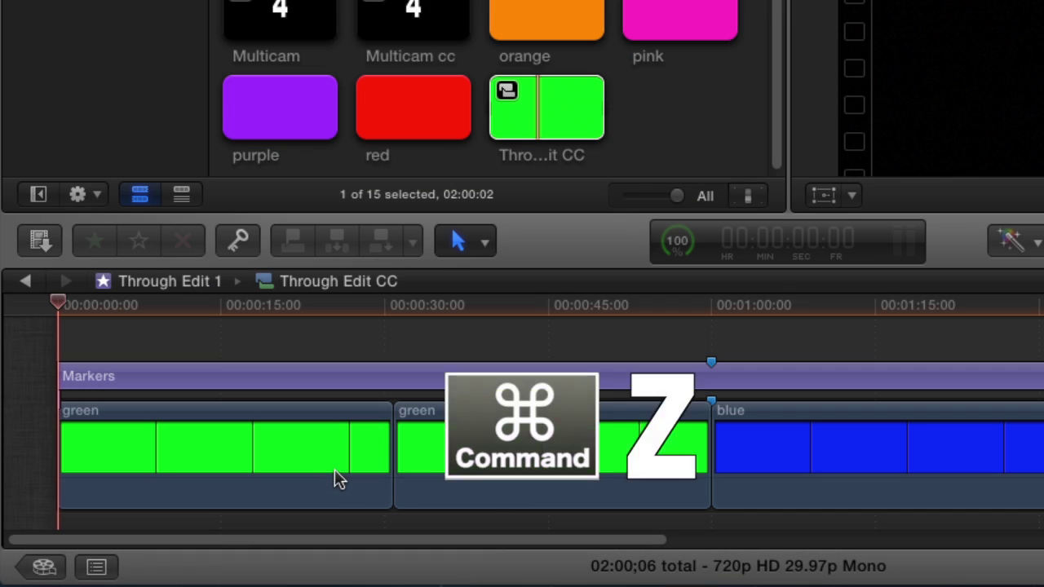
key(super+z)
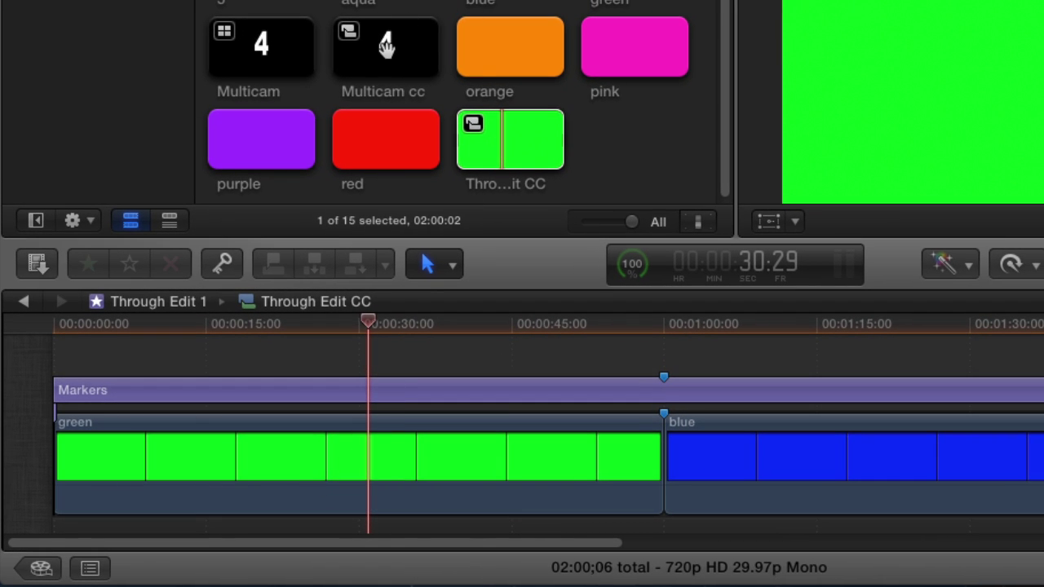
In the Multicam cc clip, blade near 5 seconds and join the through edit
double_click(388, 45)
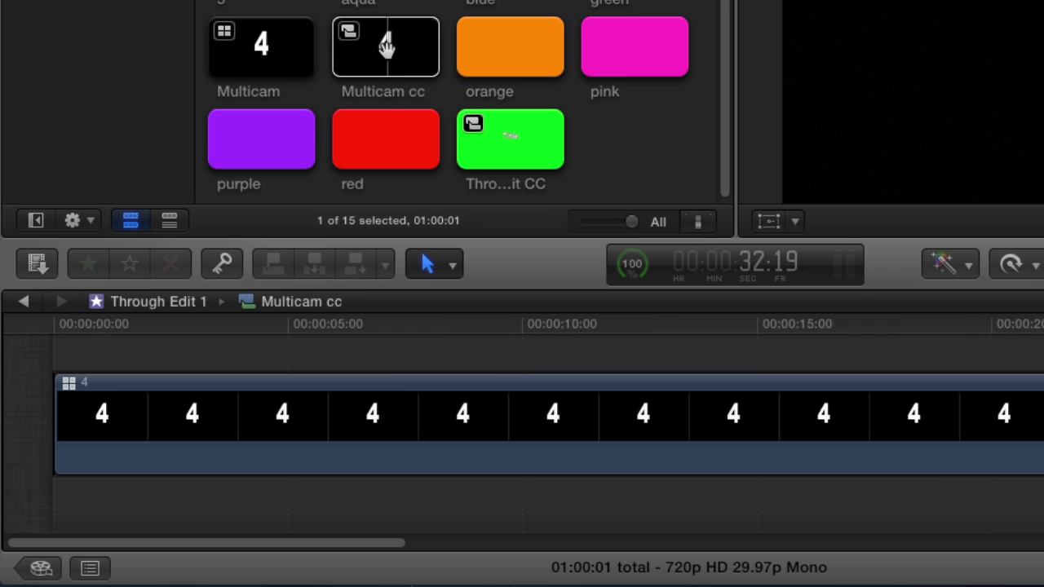
click(452, 264)
click(469, 430)
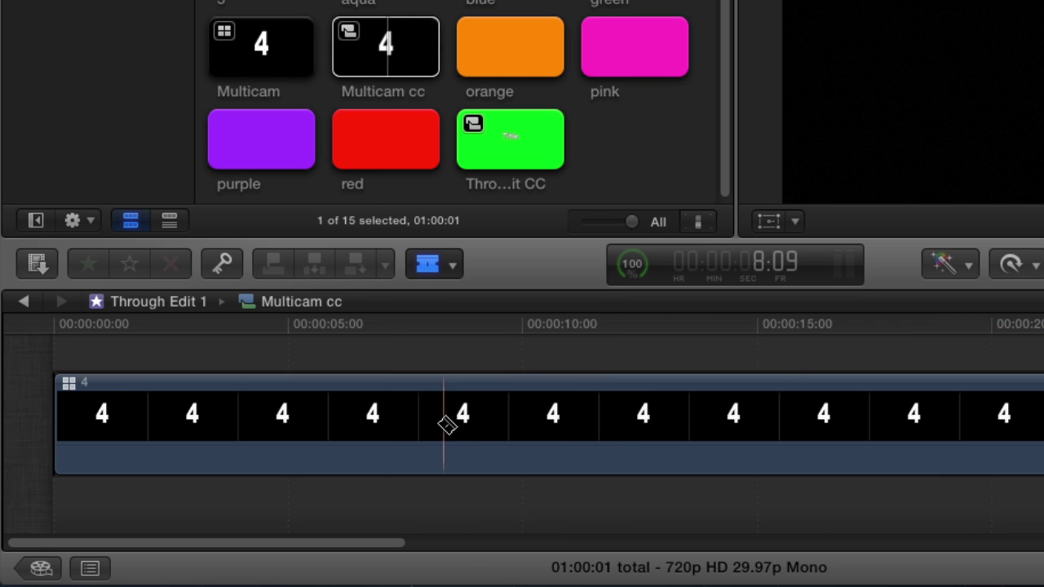
click(372, 420)
click(453, 265)
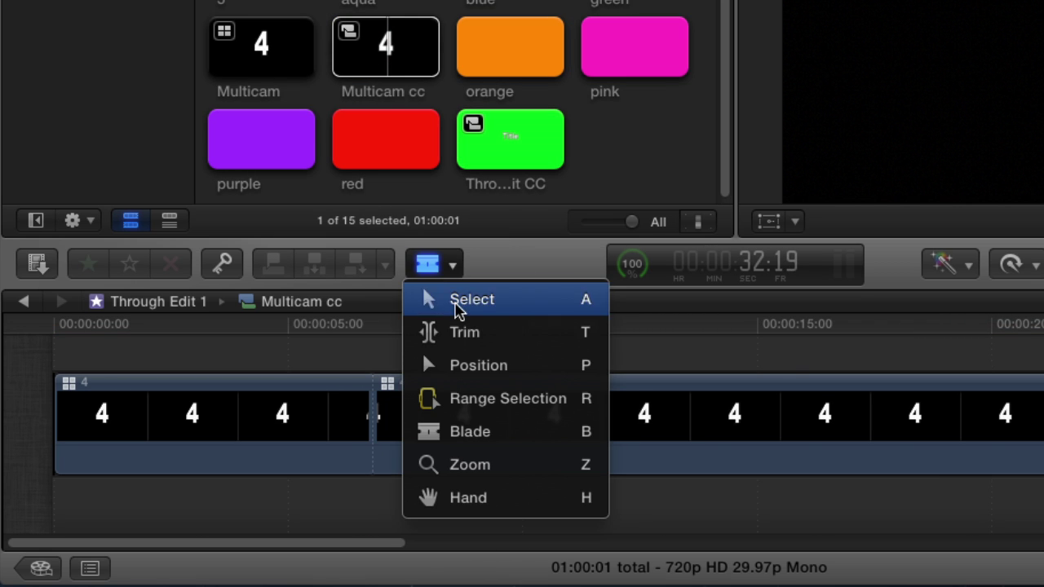
click(456, 305)
click(371, 412)
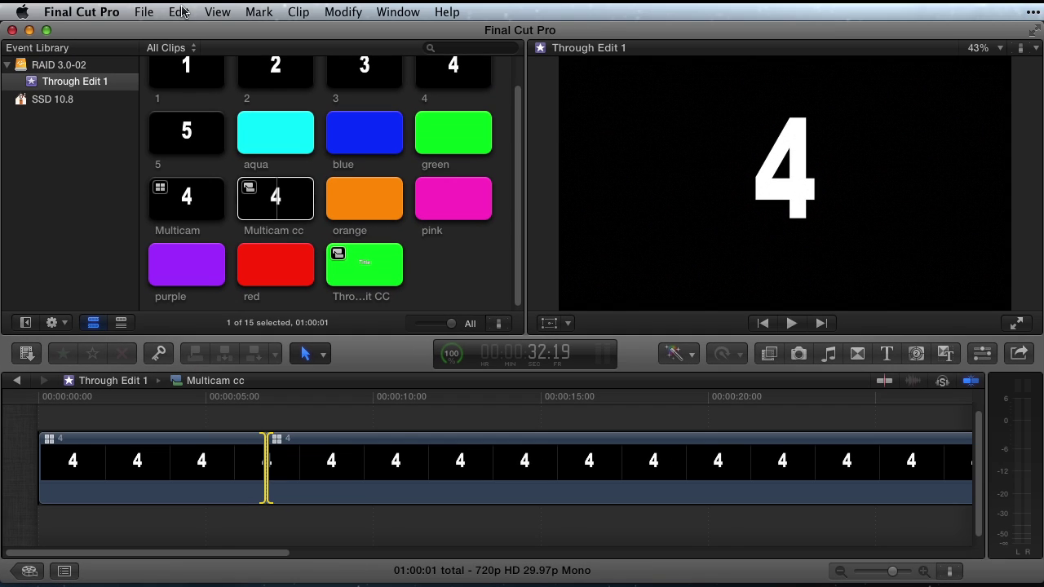
click(181, 11)
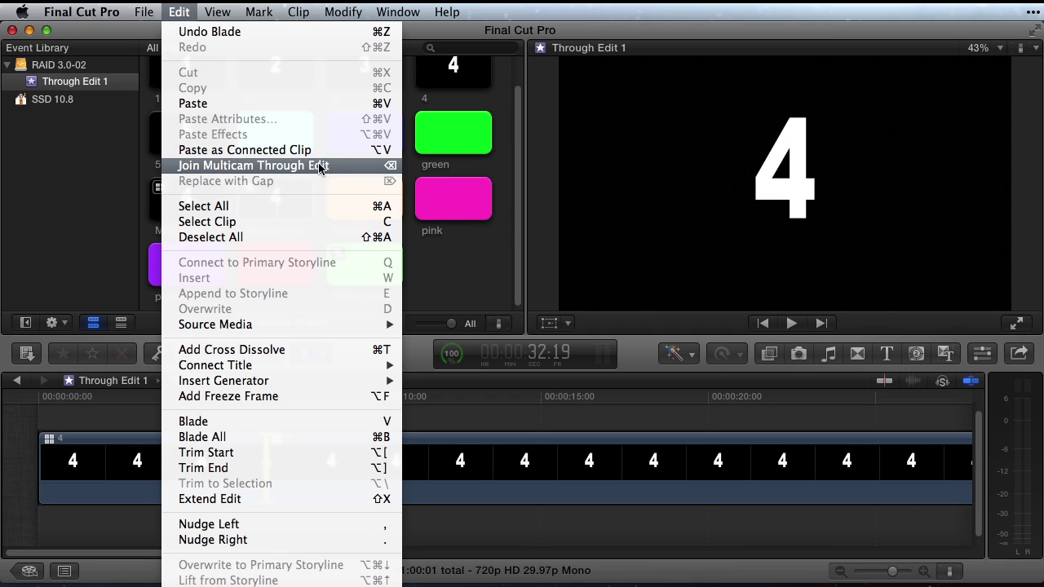
click(390, 168)
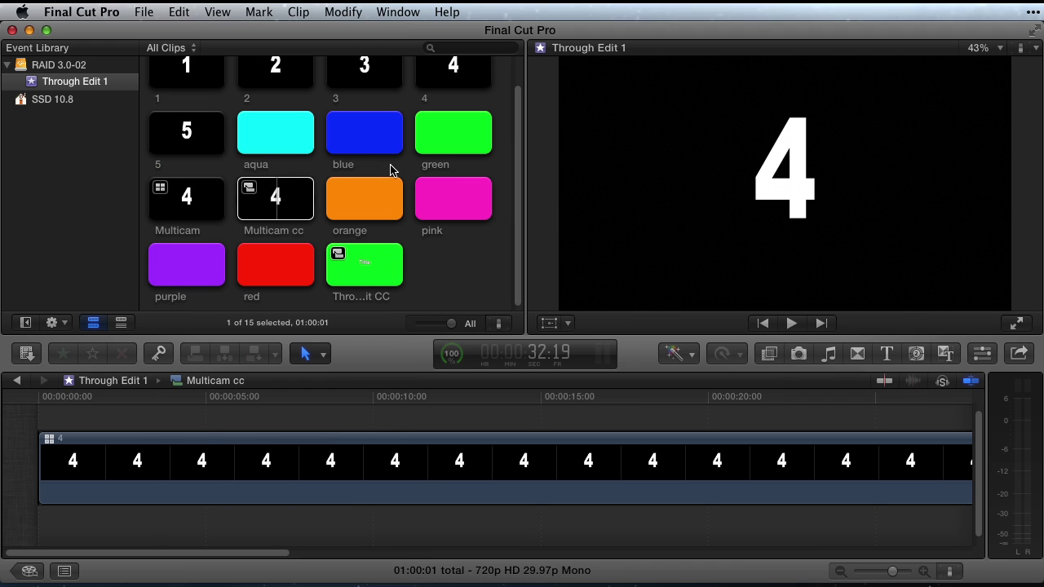
Back in the Through Edit CC timeline, blade the green clip at about 0:30
click(15, 382)
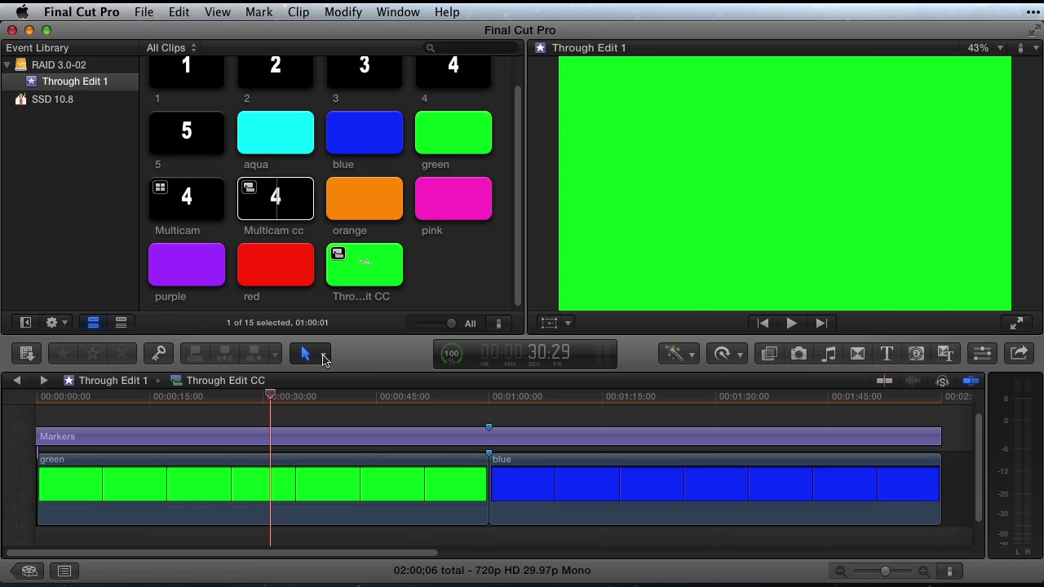
key(Home)
click(323, 354)
click(359, 448)
click(270, 480)
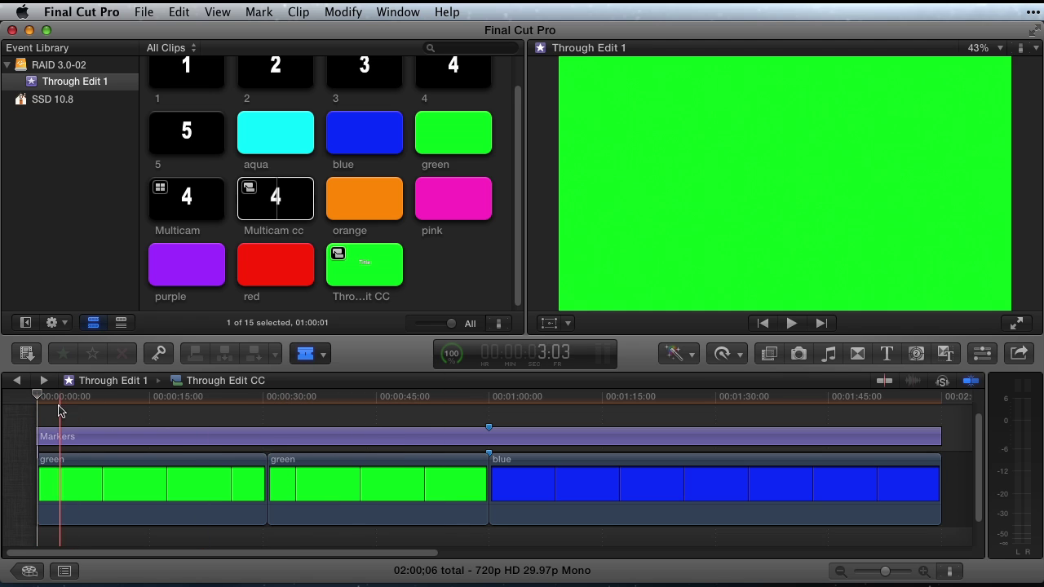
click(324, 355)
click(308, 376)
Extend the first green piece to the playhead at 1:00:02 and delete the second piece
drag(39, 397, 490, 398)
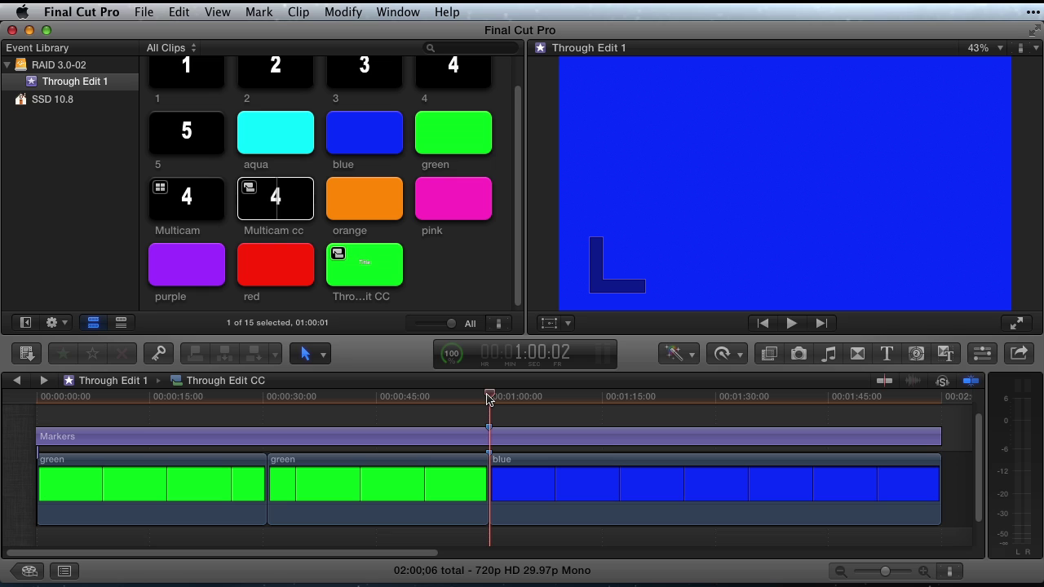
click(261, 491)
click(181, 11)
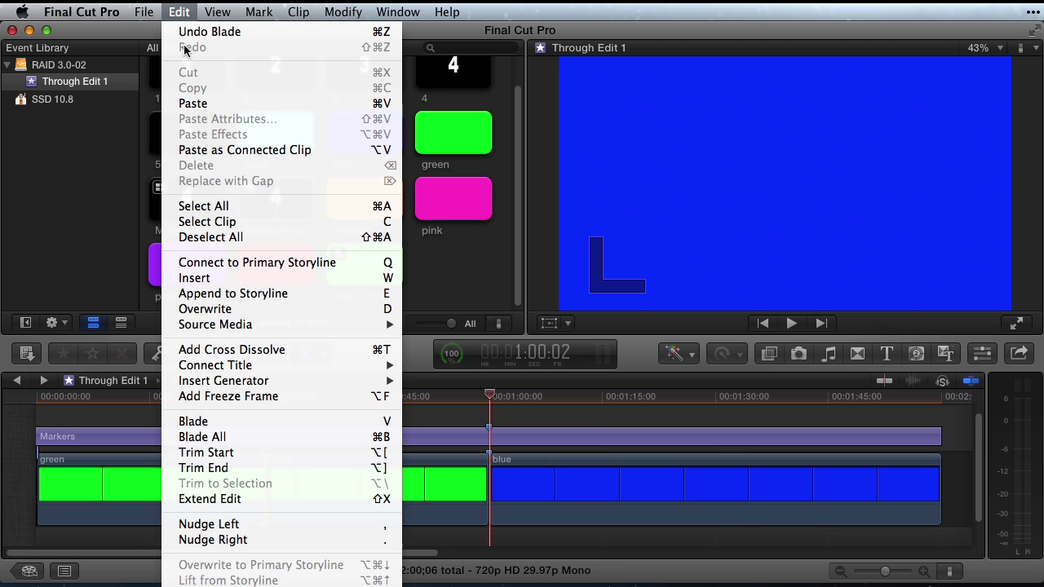
click(234, 507)
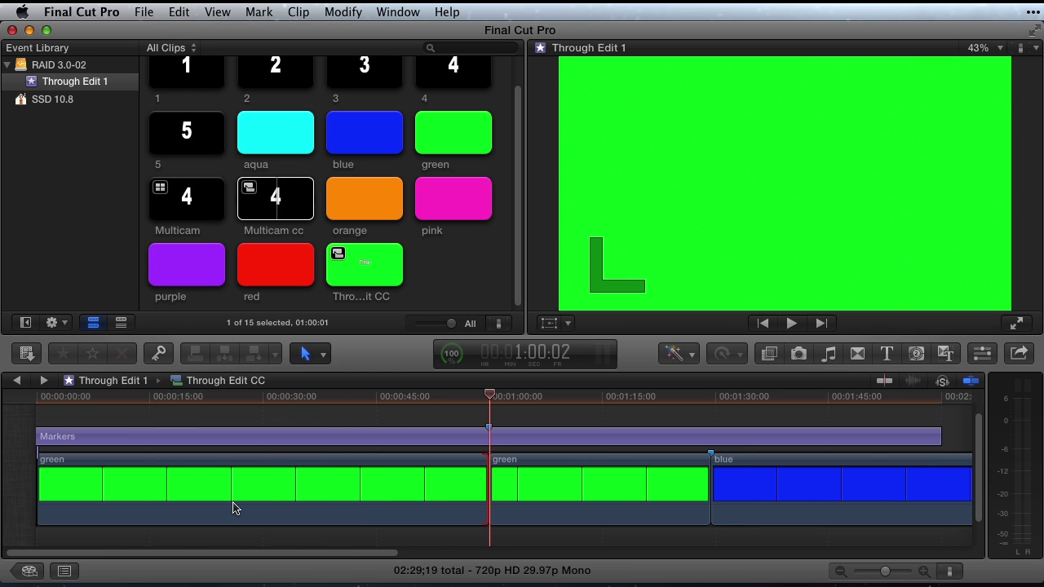
click(570, 498)
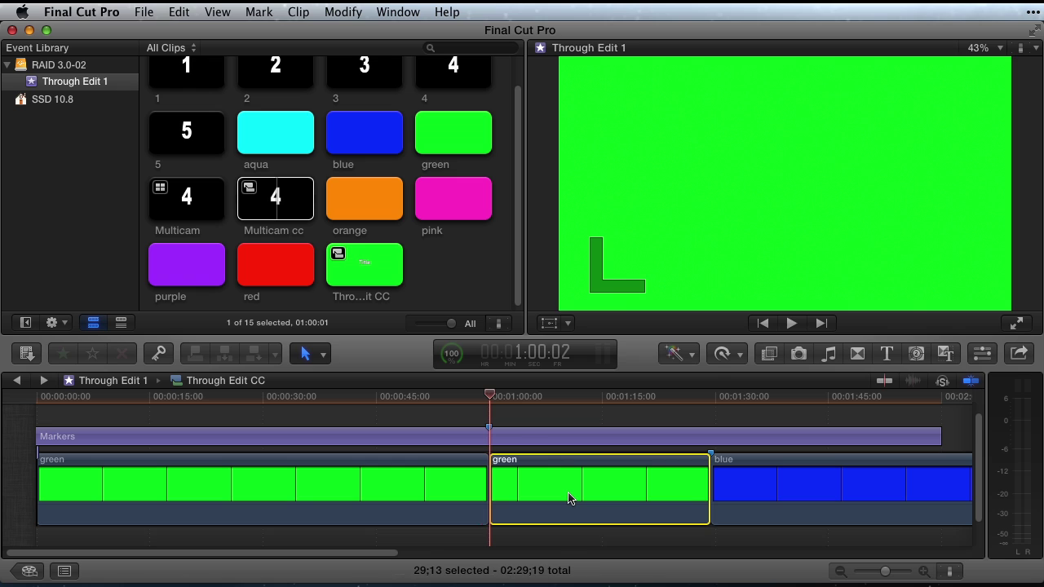
key(Delete)
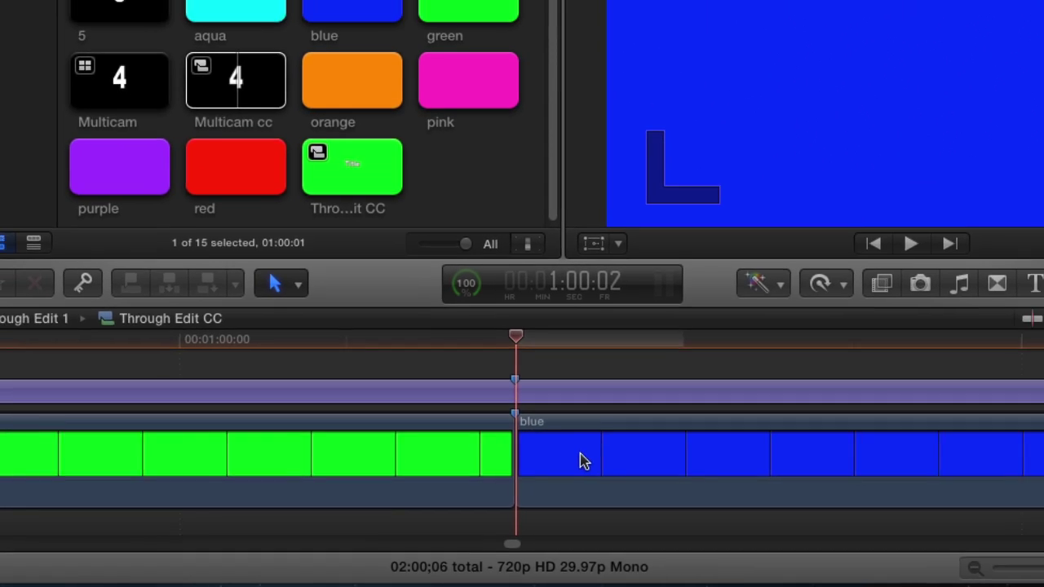
Fit the project, blade the green clip near 30 seconds, and select the cut with Trim
key(shift+z)
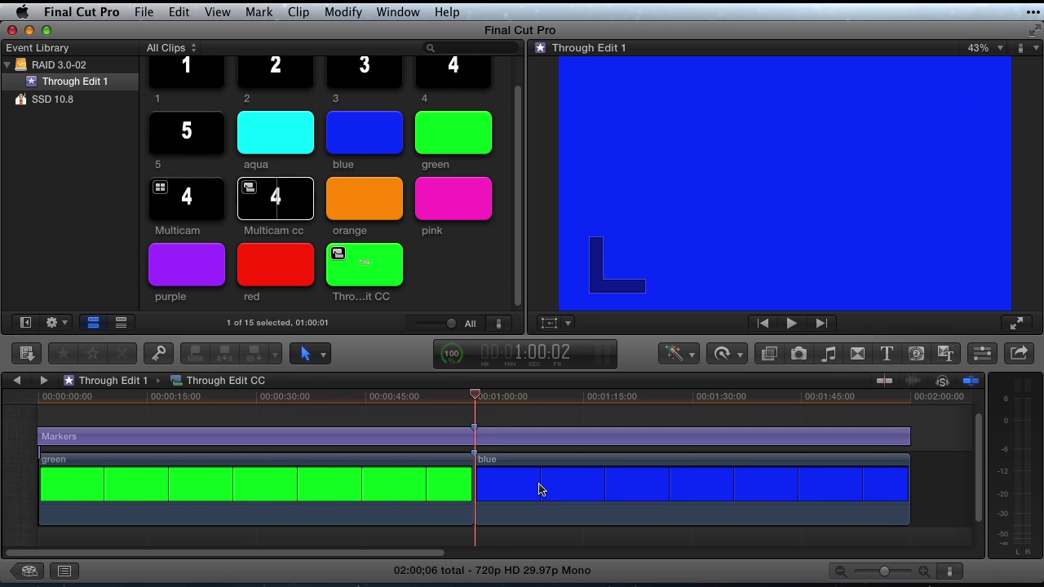
click(323, 357)
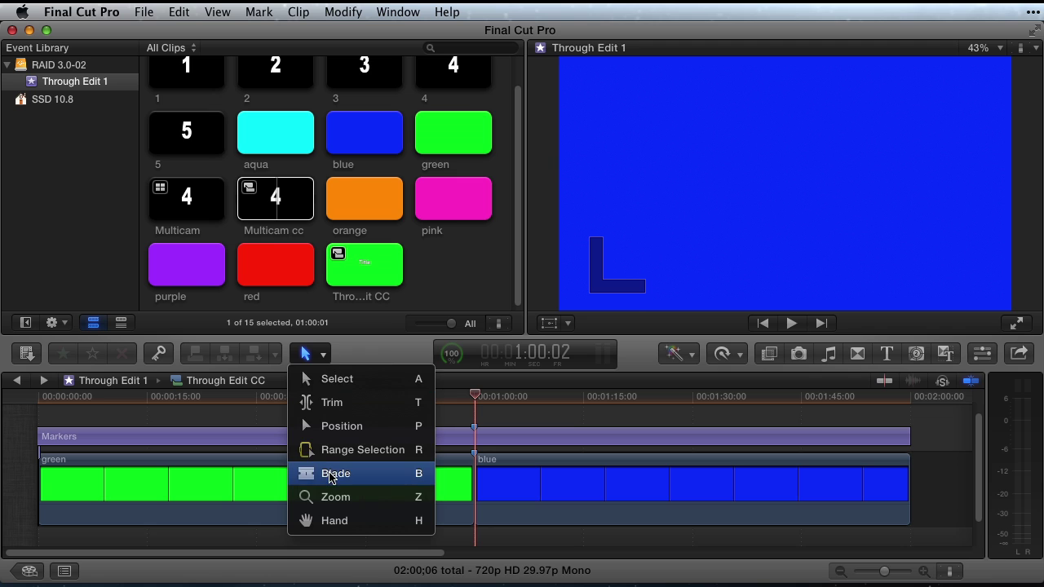
click(322, 474)
click(272, 482)
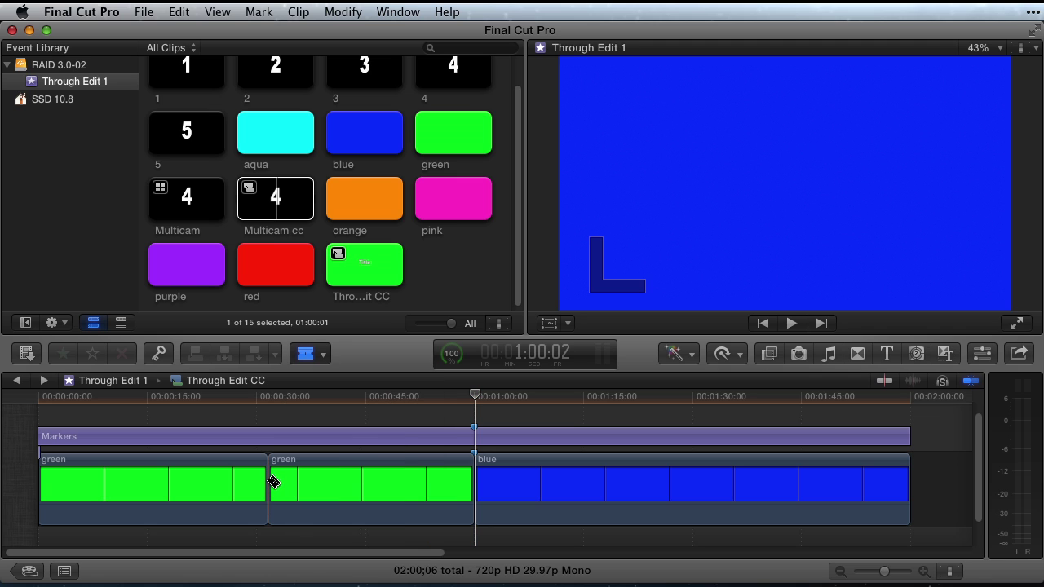
click(324, 357)
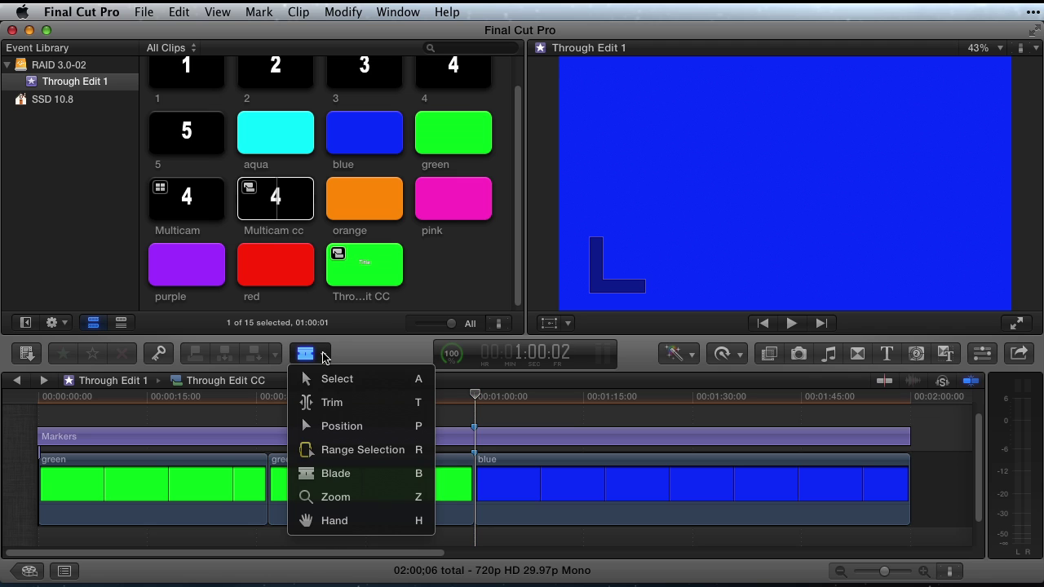
click(329, 403)
click(271, 471)
Roll the cut to the playhead near blue with Shift-X, then zoom in three times
key(shift+x)
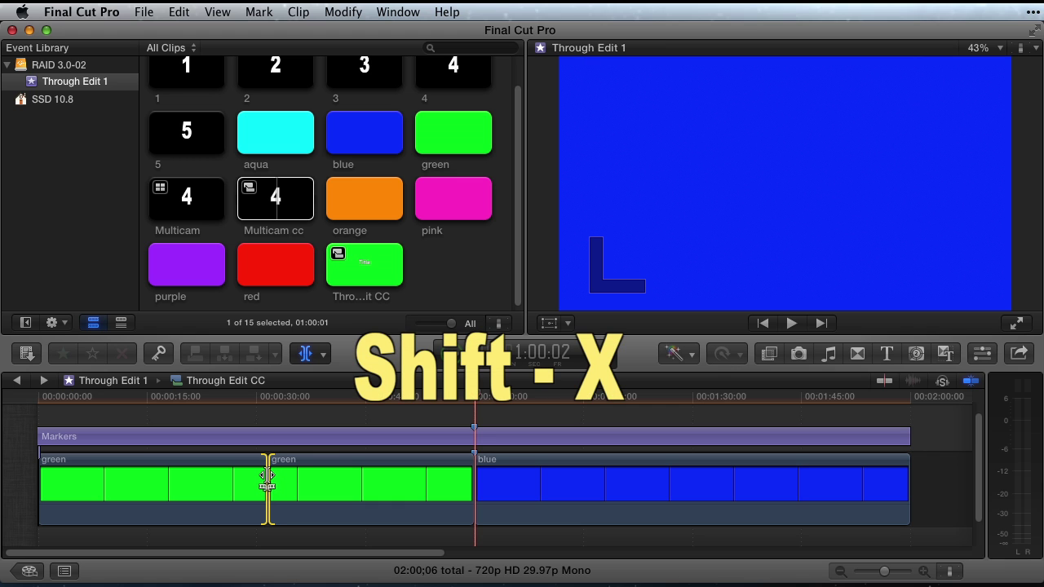
key(shift+x)
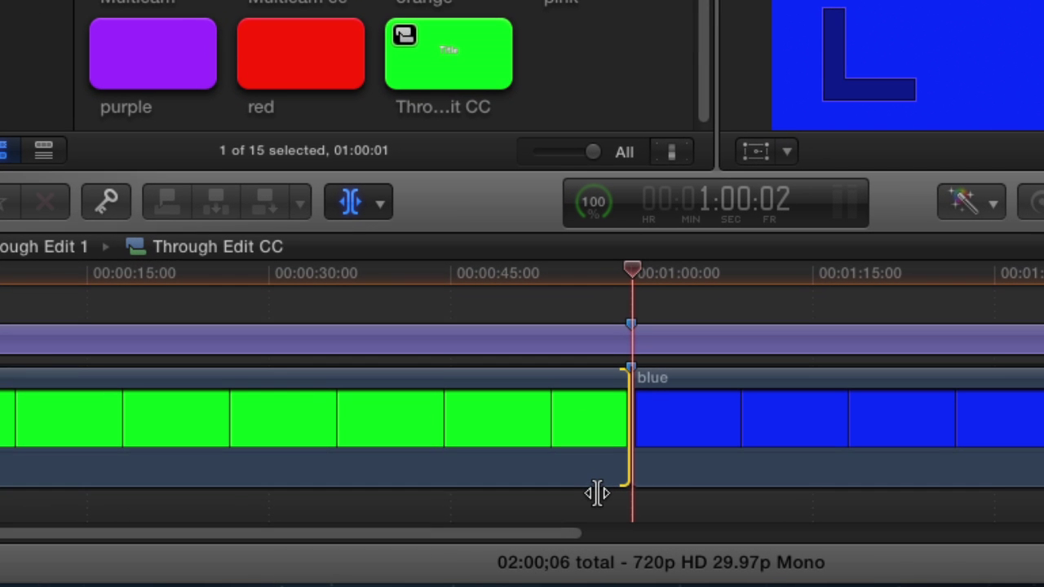
key(super+equal)
key(super+equal)
key(super+equal)
key(super+equal)
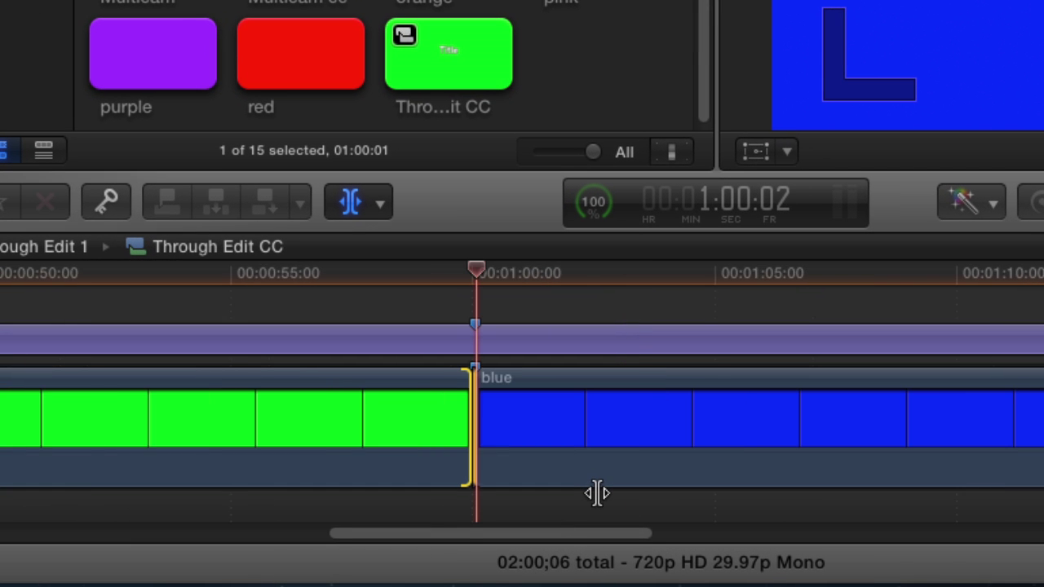
key(super+equal)
key(super+equal)
key(super+equal)
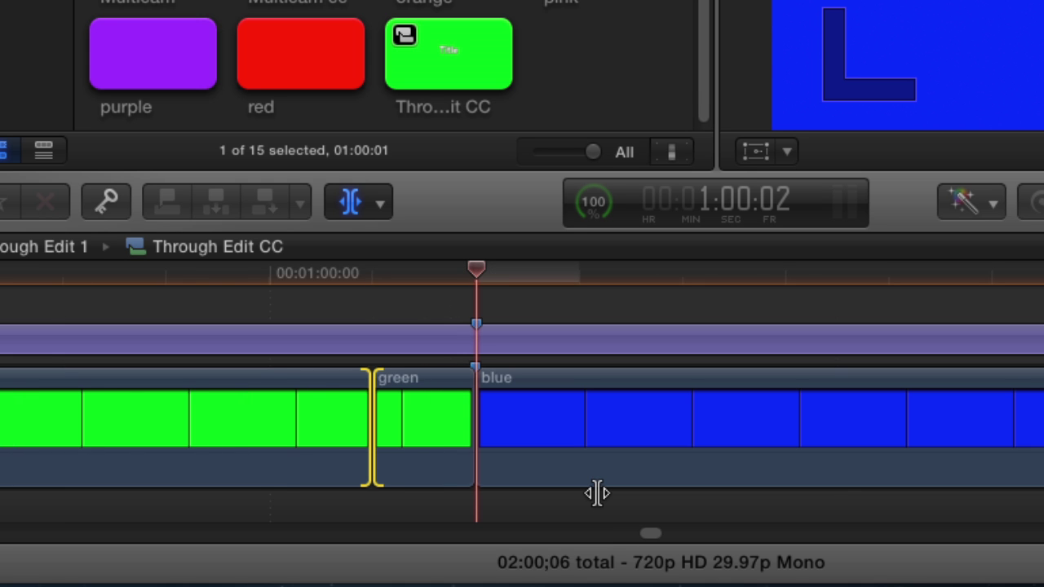
key(super+equal)
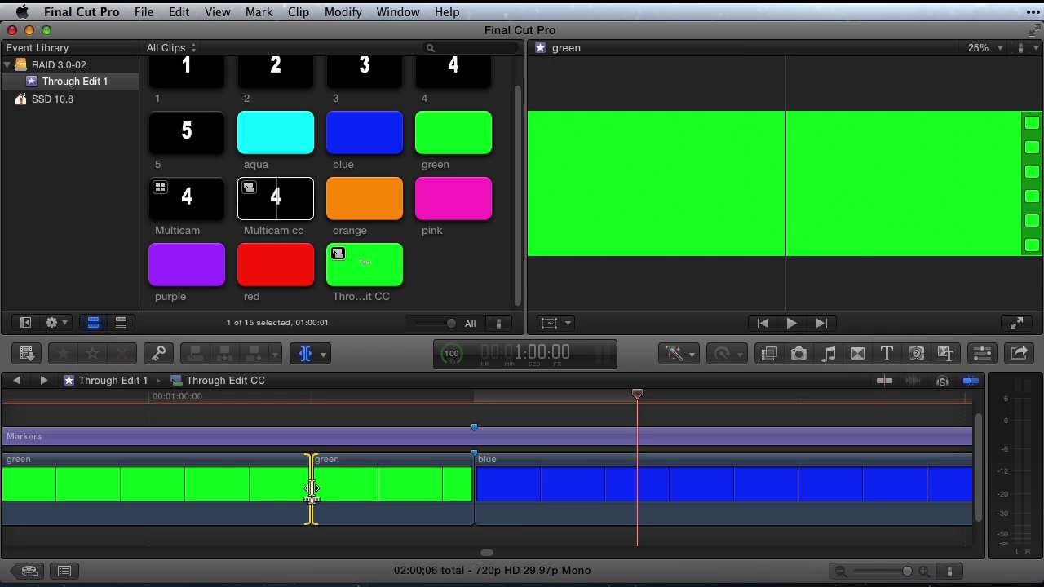
Drag the green-to-green cut one frame earlier
drag(313, 489, 449, 482)
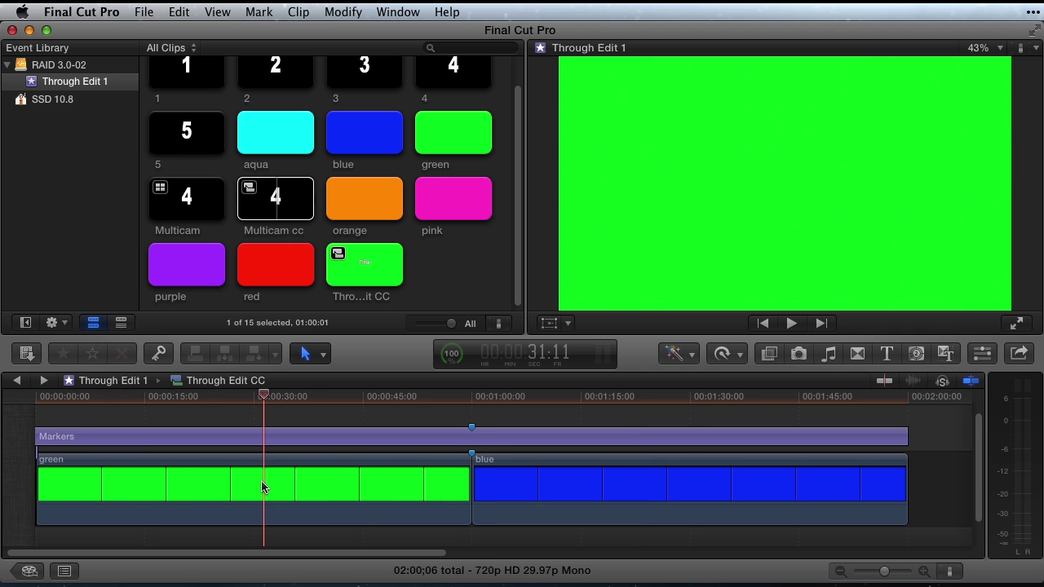
Blade the green clip near 30 seconds and select the resulting through edit
click(270, 399)
key(Down)
key(p)
key(cmd+b)
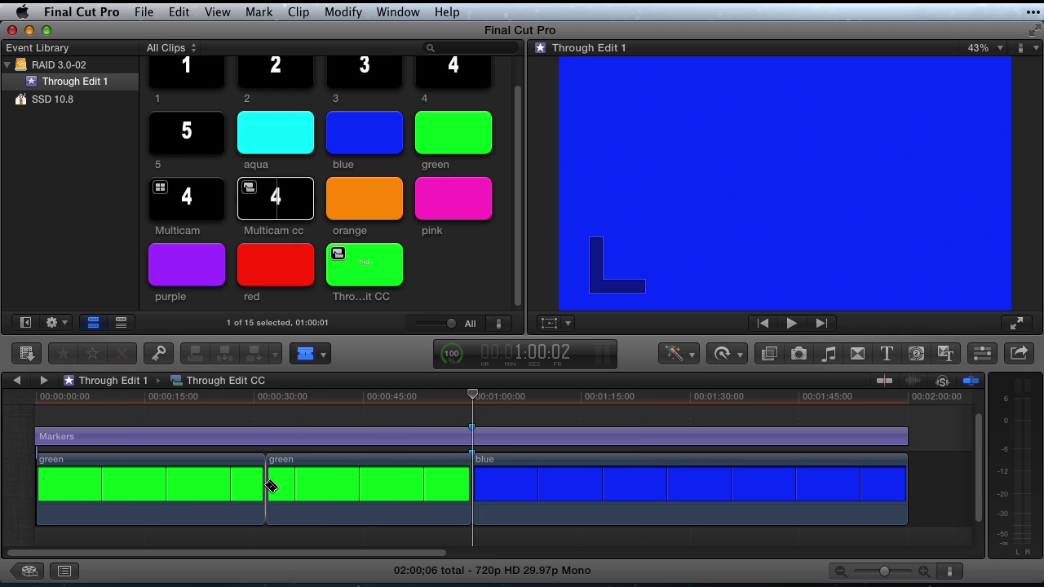
key(a)
click(261, 486)
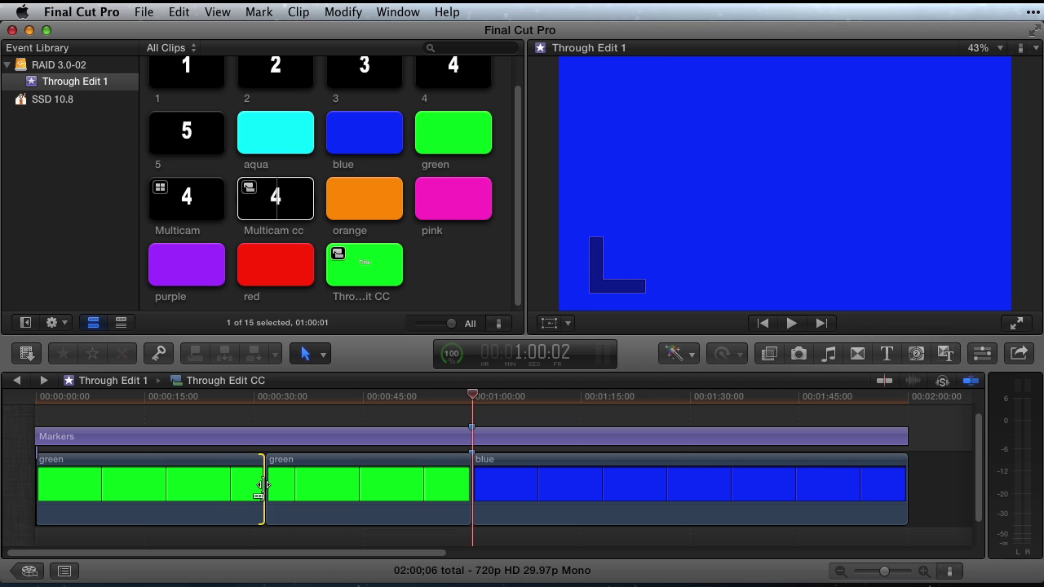
Remove the accidentally pasted green clip copy, closing the gap
key(cmd+v)
click(527, 485)
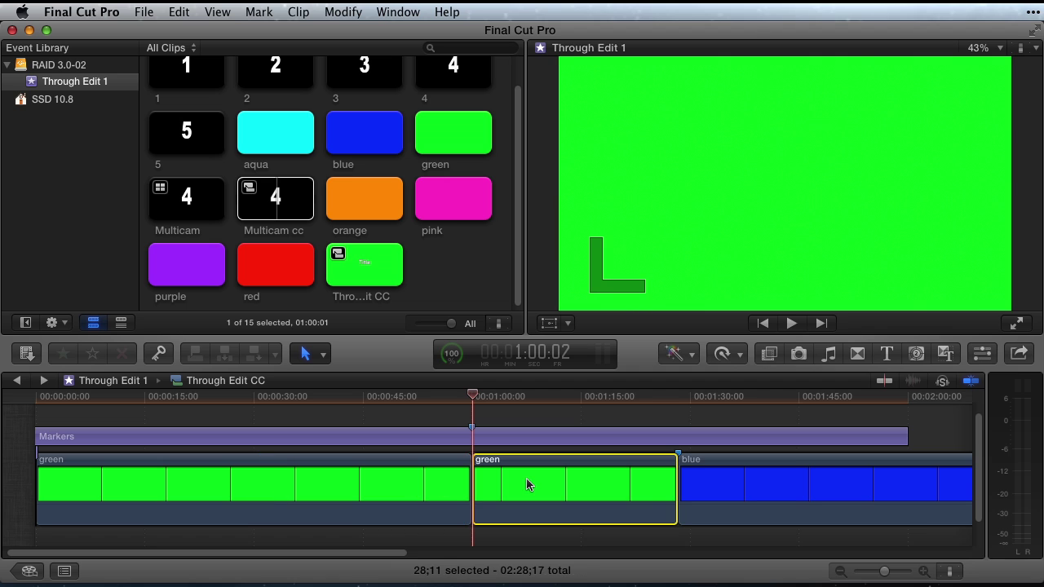
key(Delete)
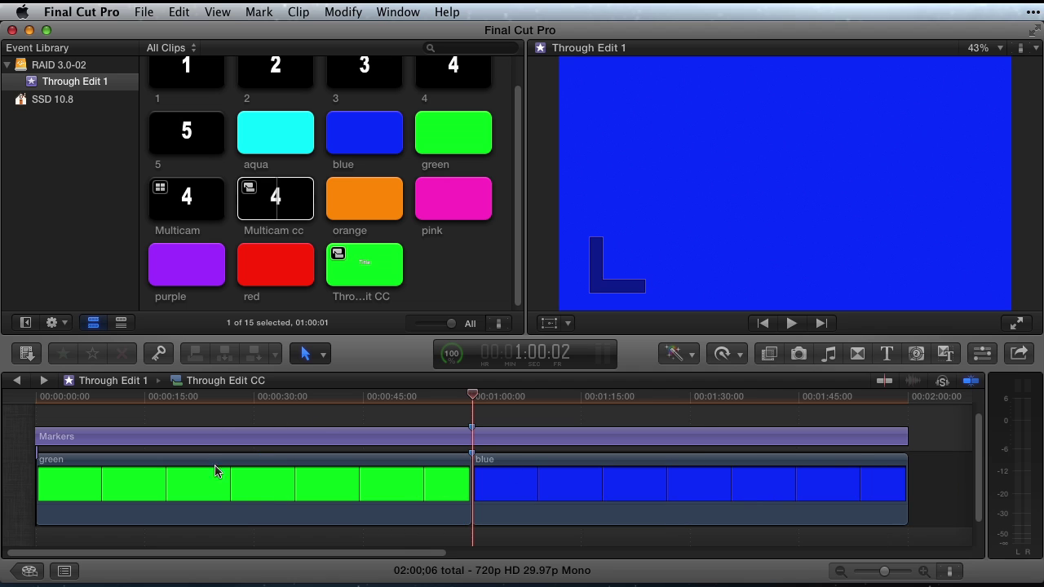
Undo the repeated cut and delete the extra green clip so green runs into blue
key(super+b)
click(257, 486)
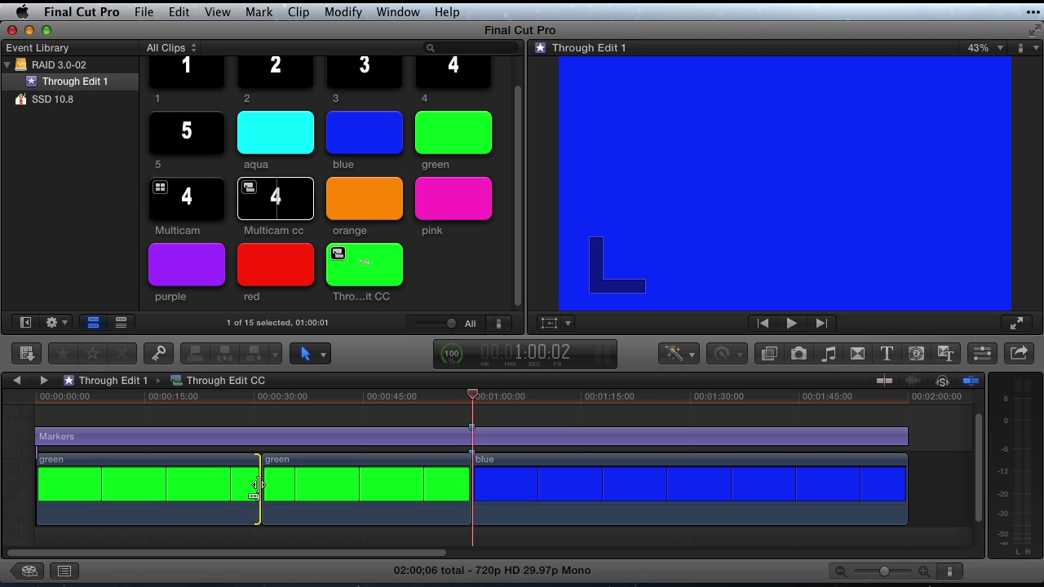
key(super+z)
key(super+z)
click(509, 487)
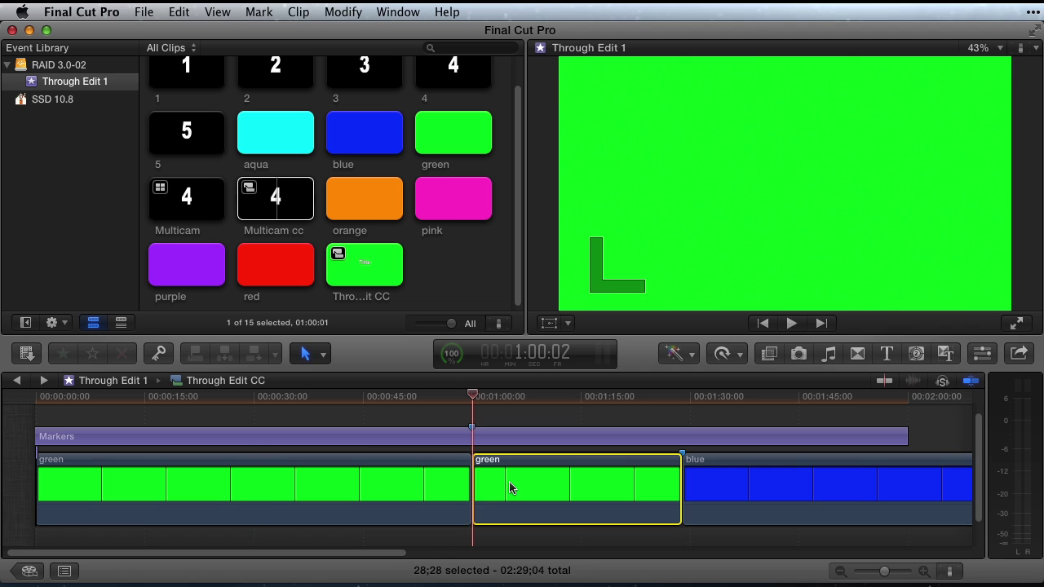
key(Delete)
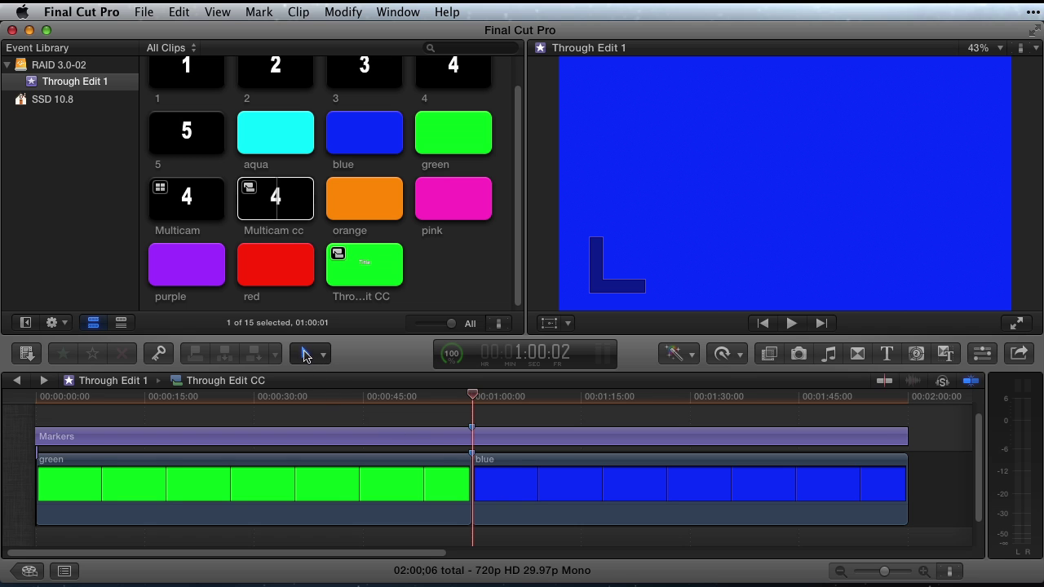
key([)
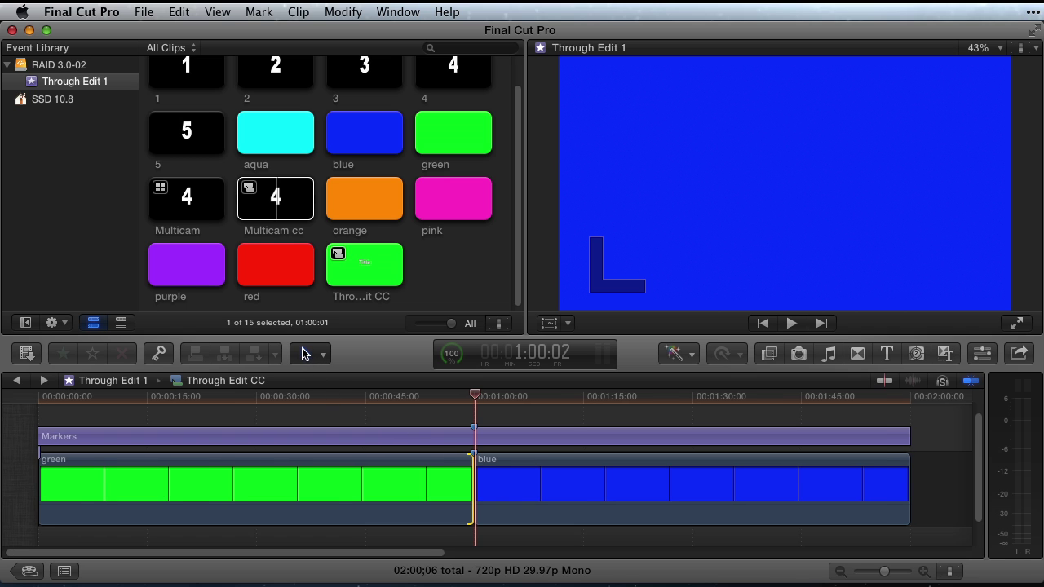